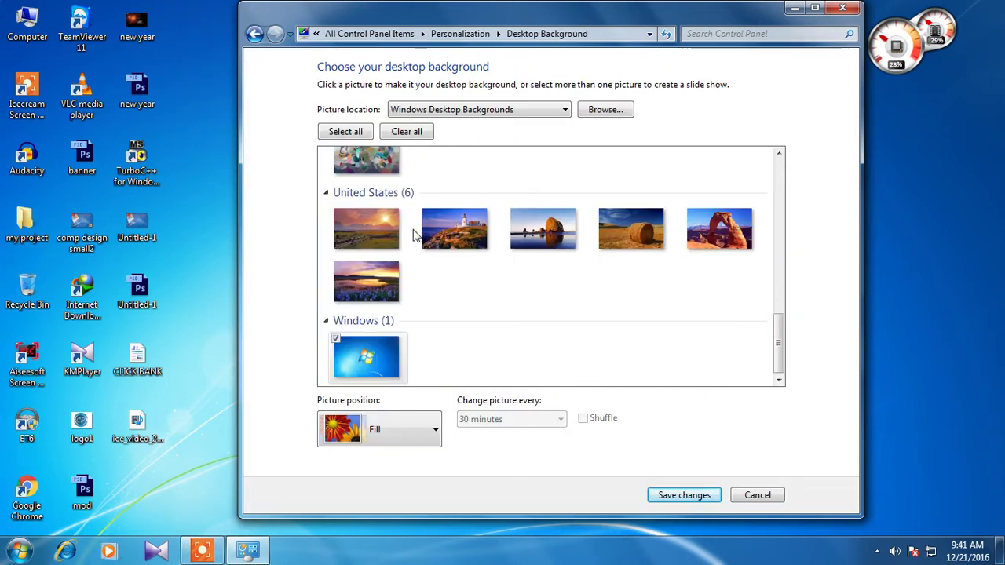
- Browse the Windows Desktop Backgrounds and try several Architecture pictures as the wallpaper, ending with the silver dotted facade
drag(781, 340, 781, 279)
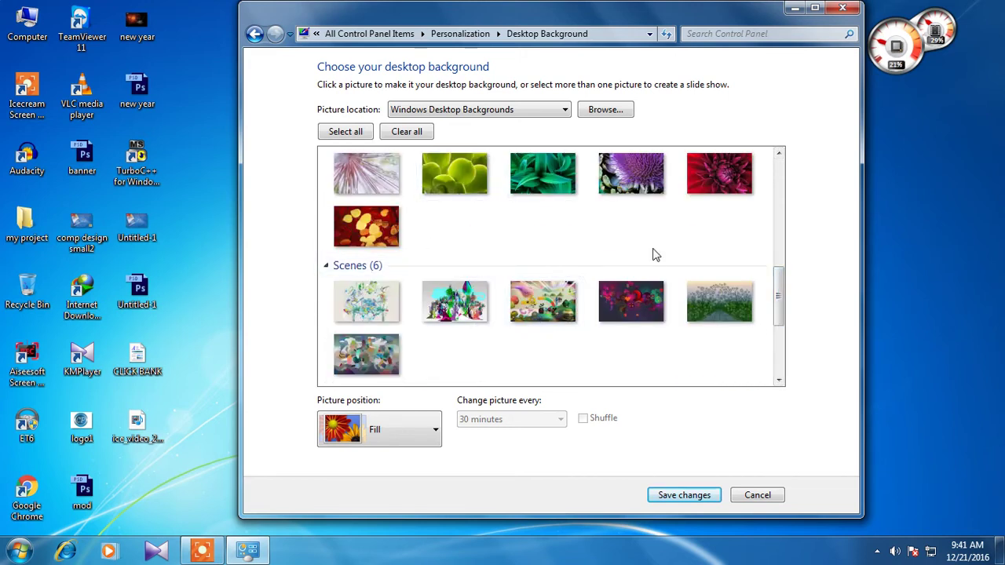
drag(778, 308, 773, 213)
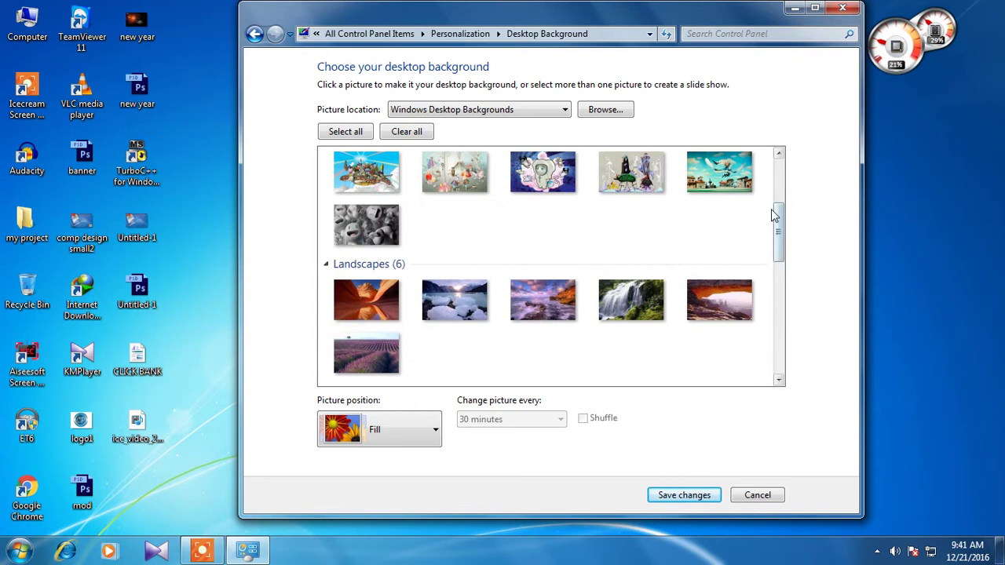
scroll(628, 212, up, 4)
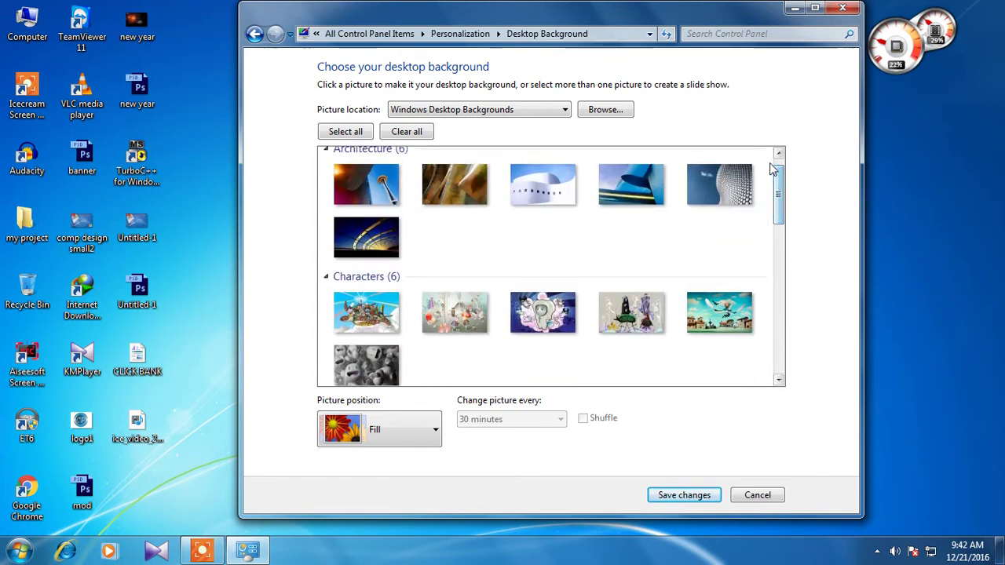
click(557, 114)
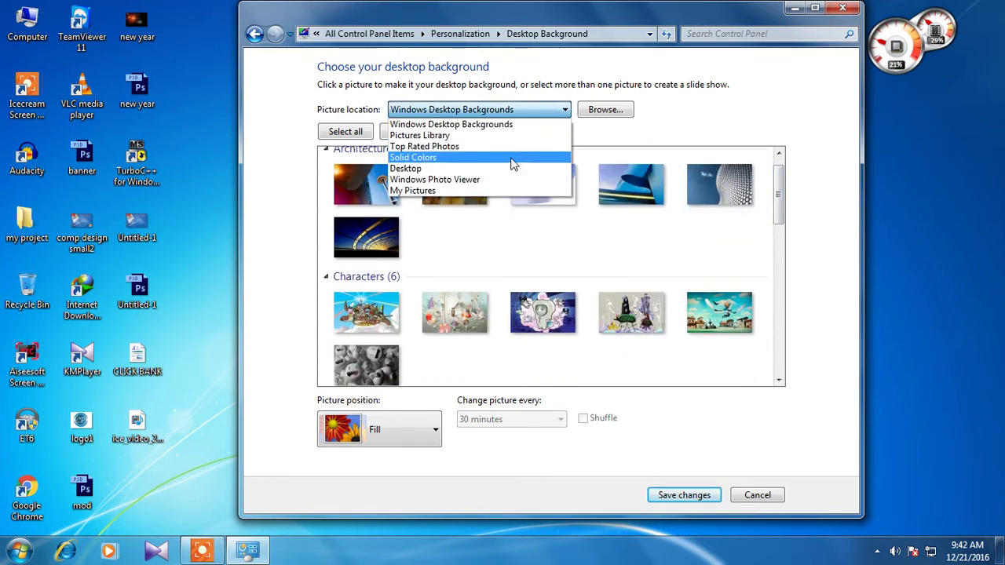
click(499, 126)
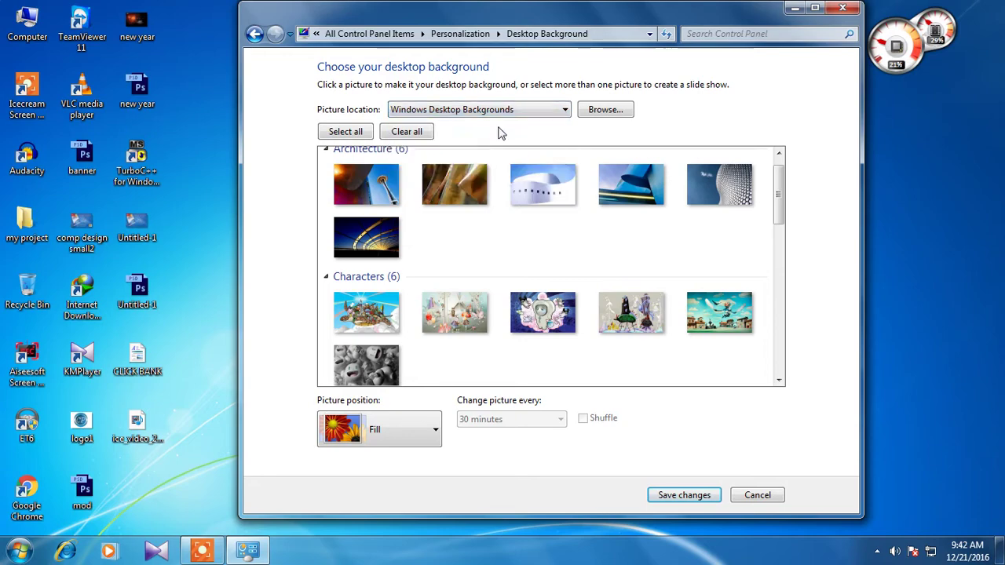
click(461, 188)
click(540, 188)
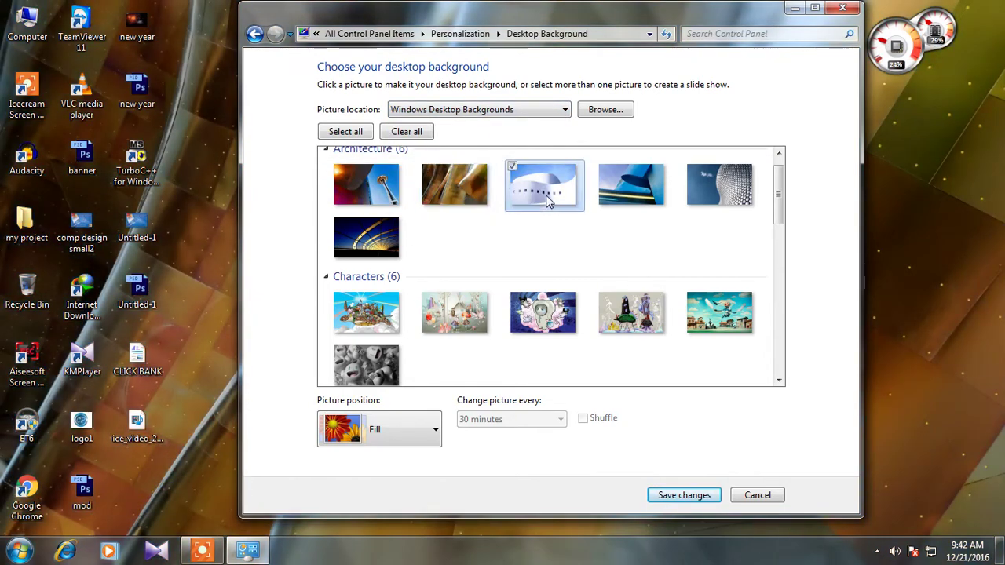
click(632, 193)
click(703, 186)
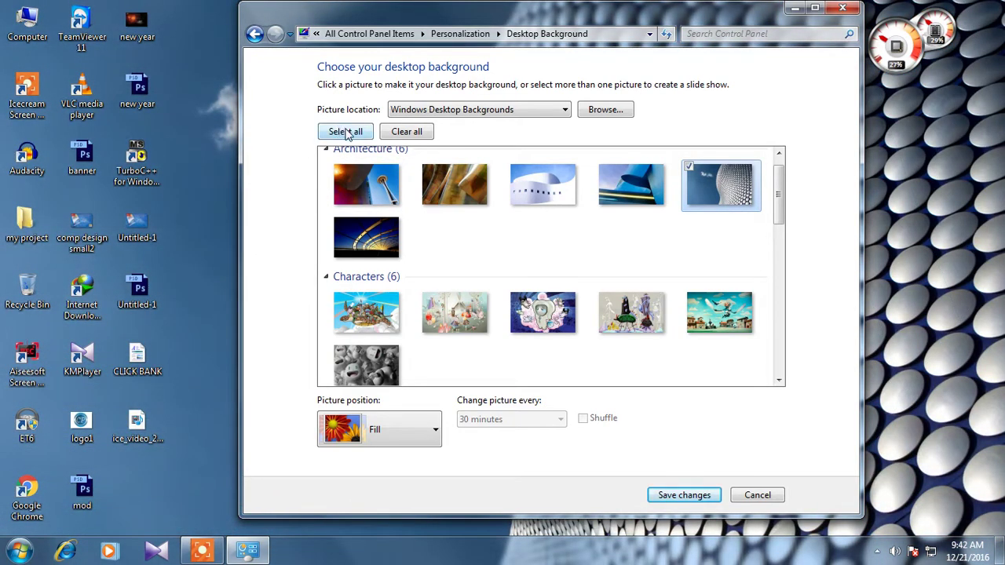
- Select all Windows Desktop Backgrounds pictures for a slide show that changes every 10 seconds with Shuffle enabled
click(346, 132)
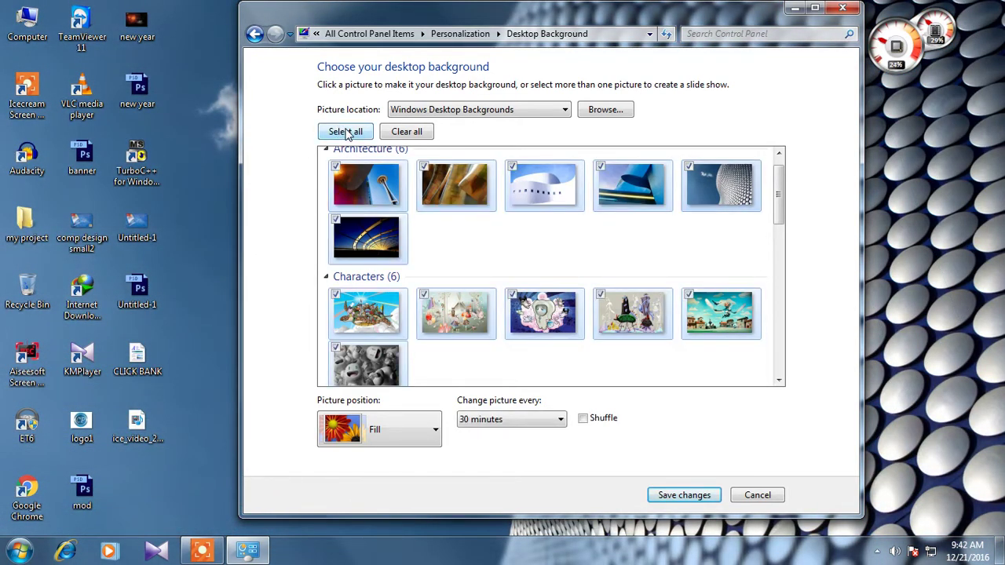
click(540, 424)
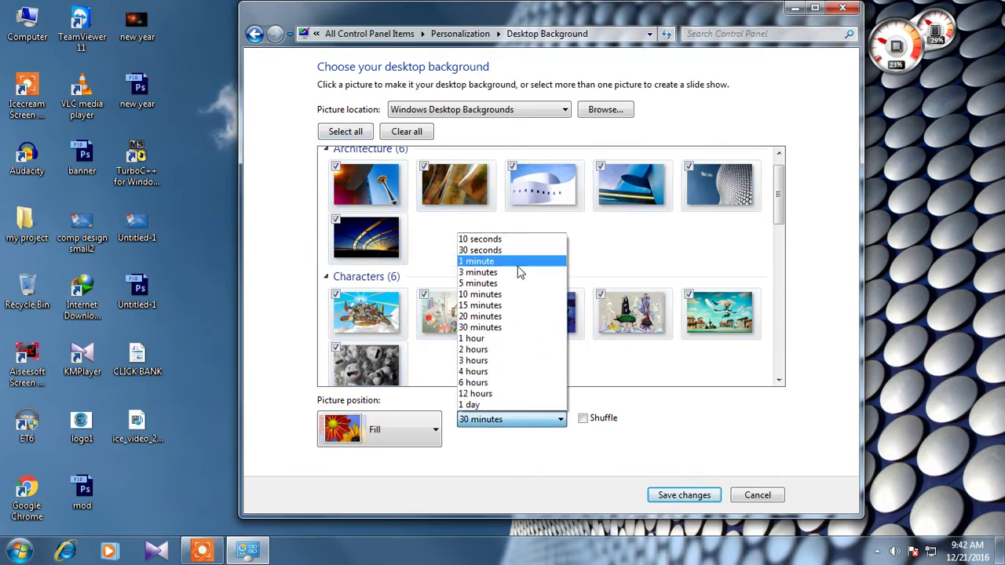
click(520, 240)
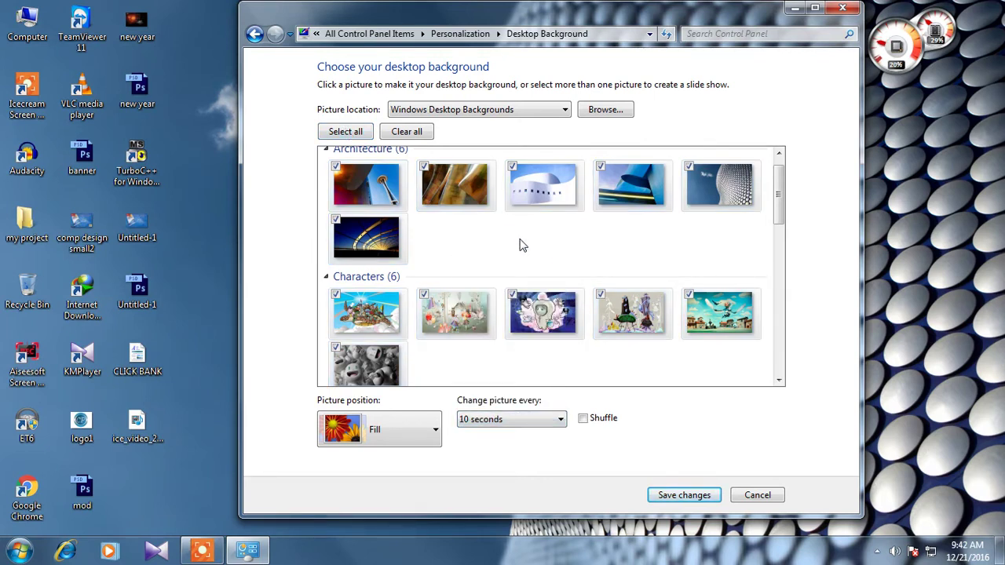
click(593, 424)
- Try the Fit picture position for the wallpaper, and set the position to Stretch
click(424, 440)
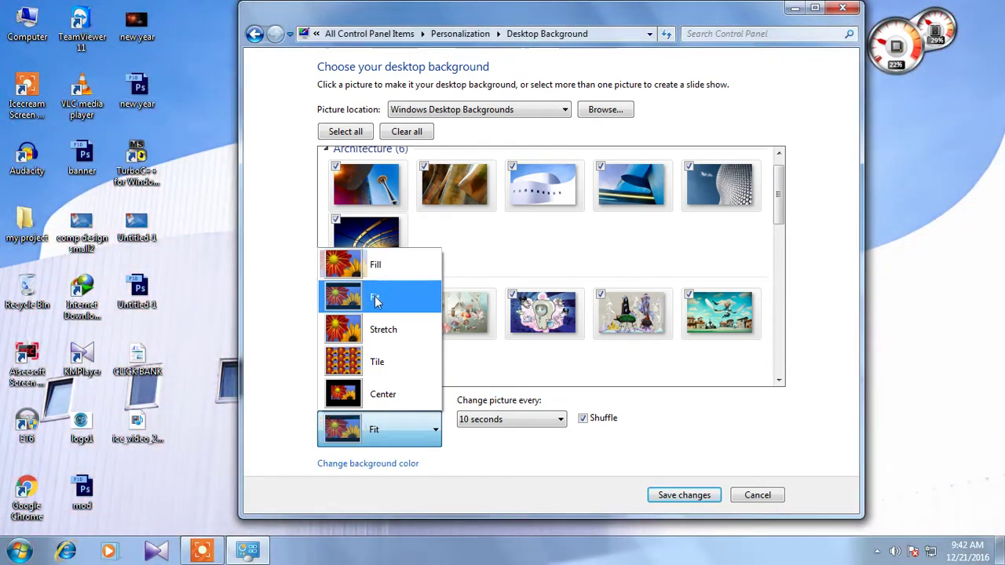
click(375, 299)
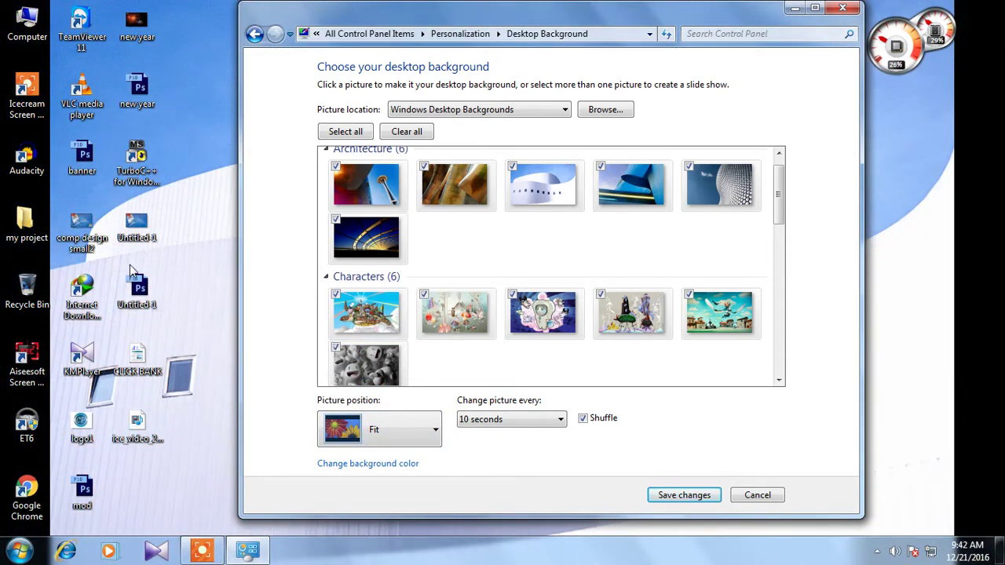
click(420, 434)
click(391, 329)
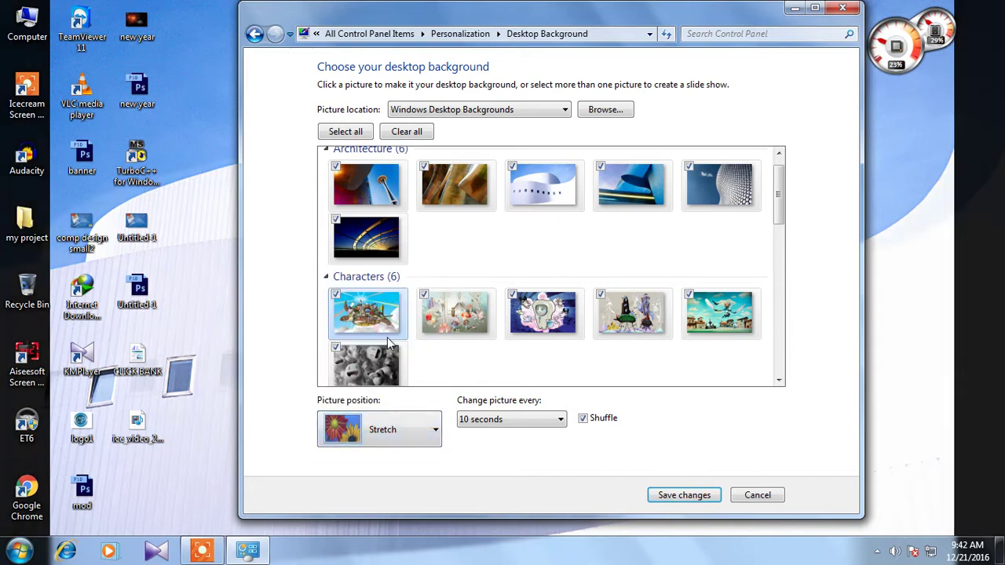
click(409, 443)
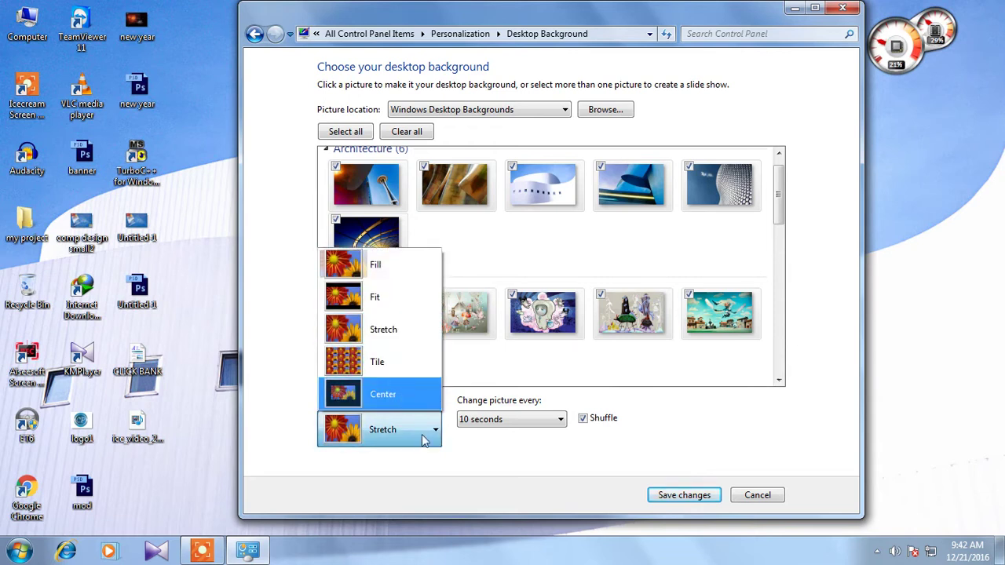
click(475, 463)
- Use only the logo1 picture from the Desktop location as the background, with the picture position set to Tile
click(546, 114)
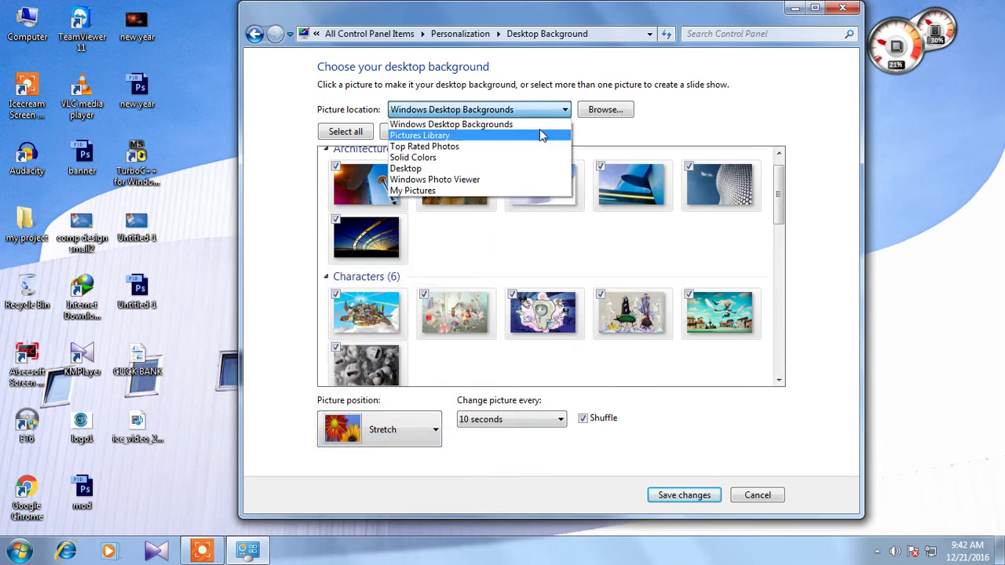
click(509, 175)
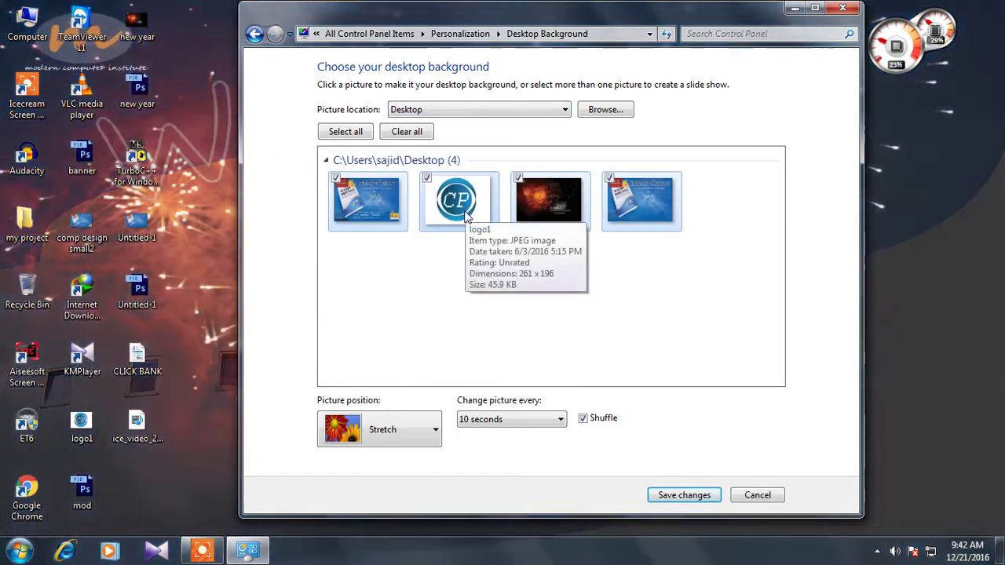
click(463, 212)
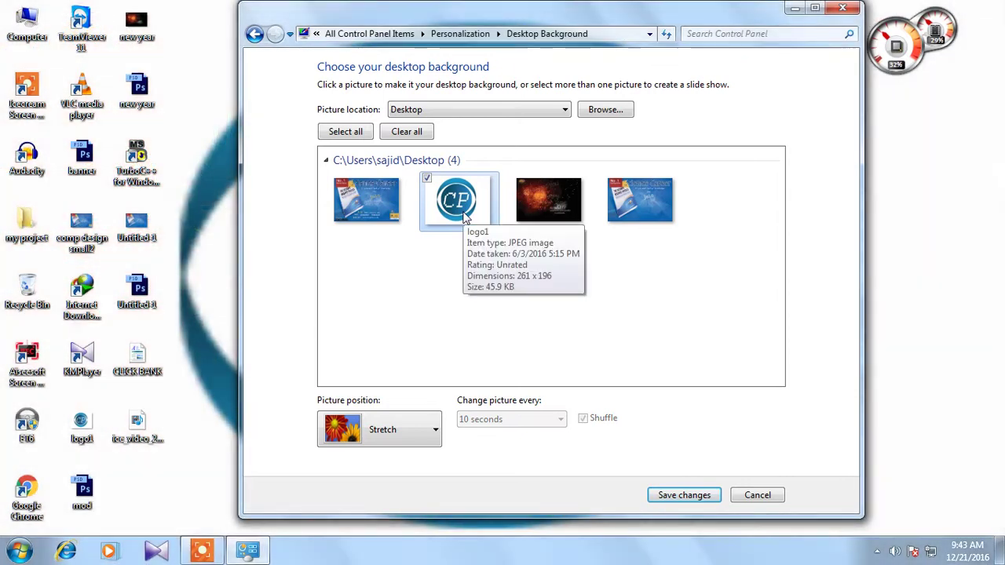
click(427, 438)
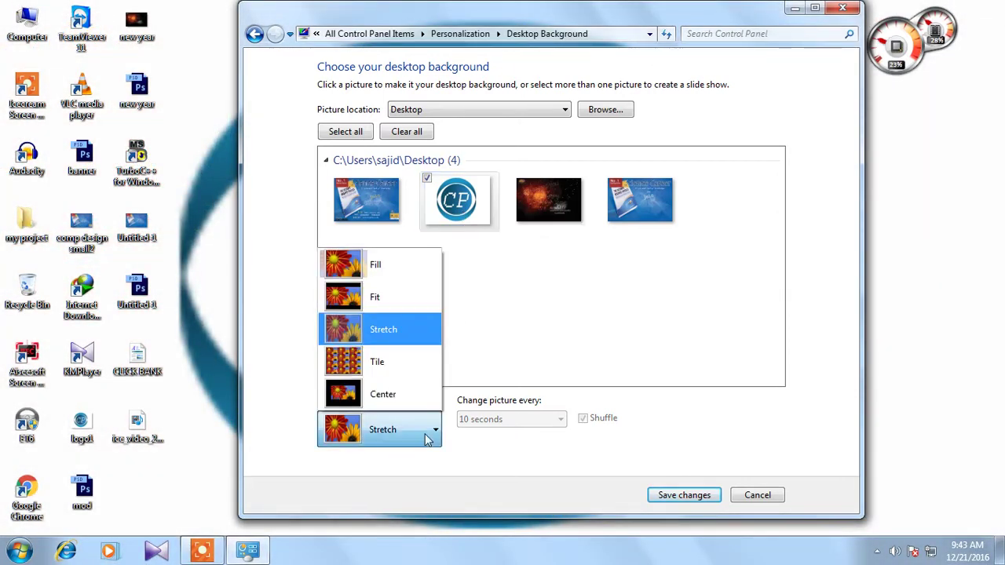
click(394, 376)
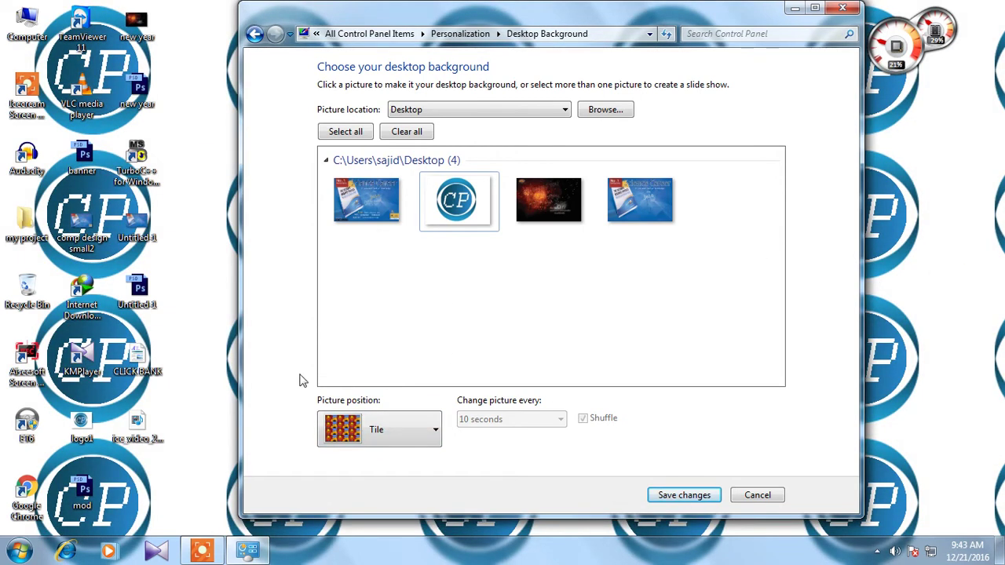
- Set the logo's picture position to Center, view the whole desktop, and return to the background settings
click(426, 436)
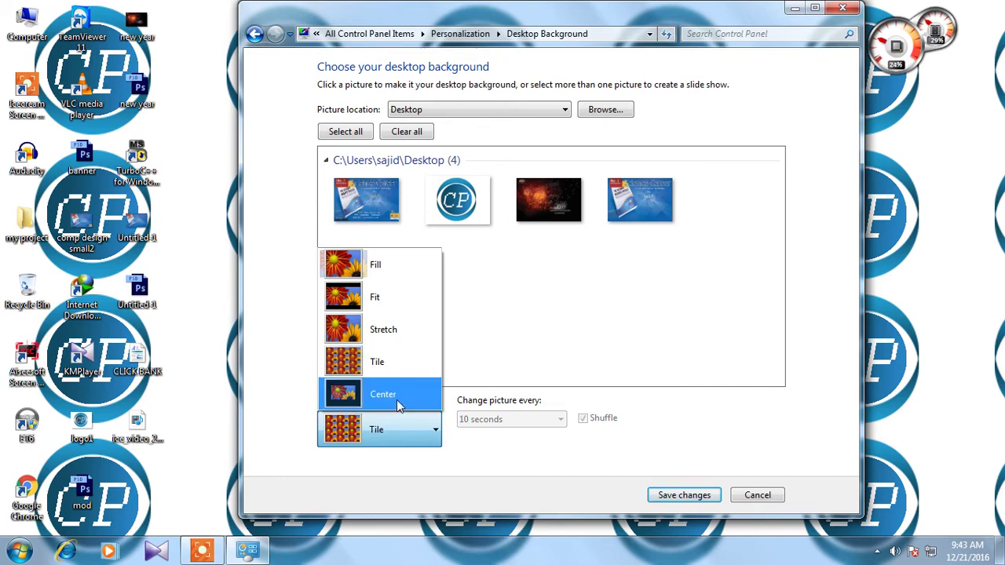
click(405, 394)
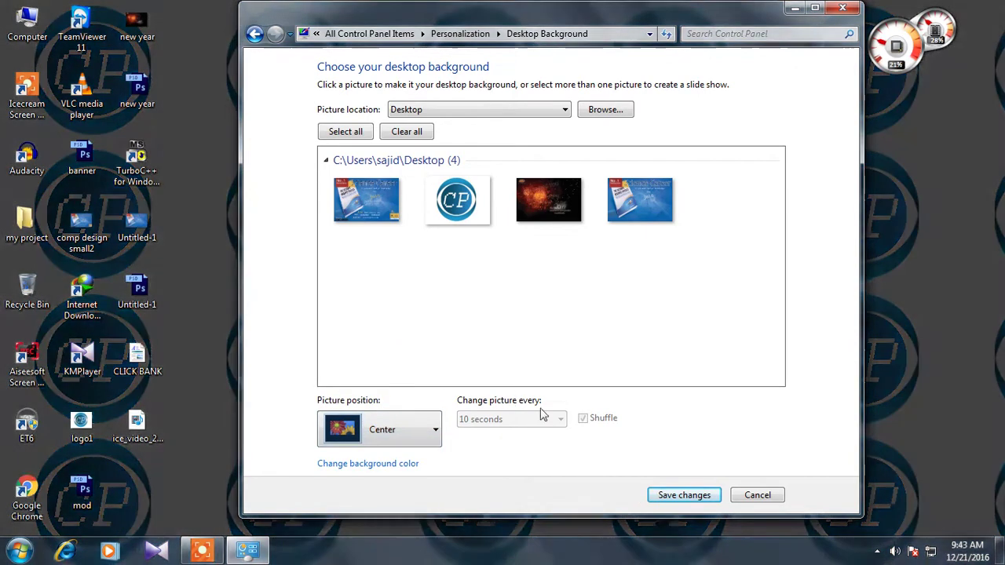
click(792, 8)
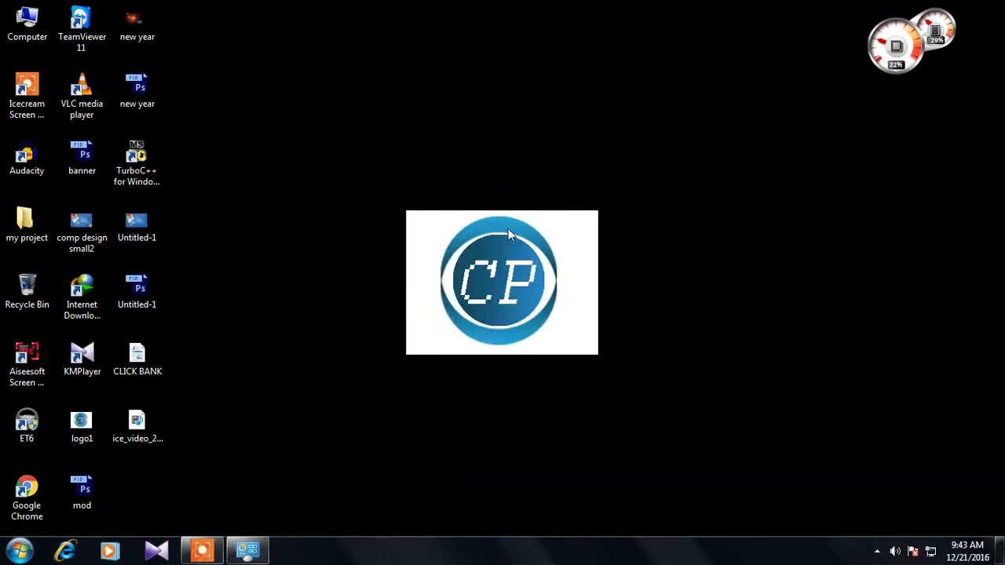
click(247, 549)
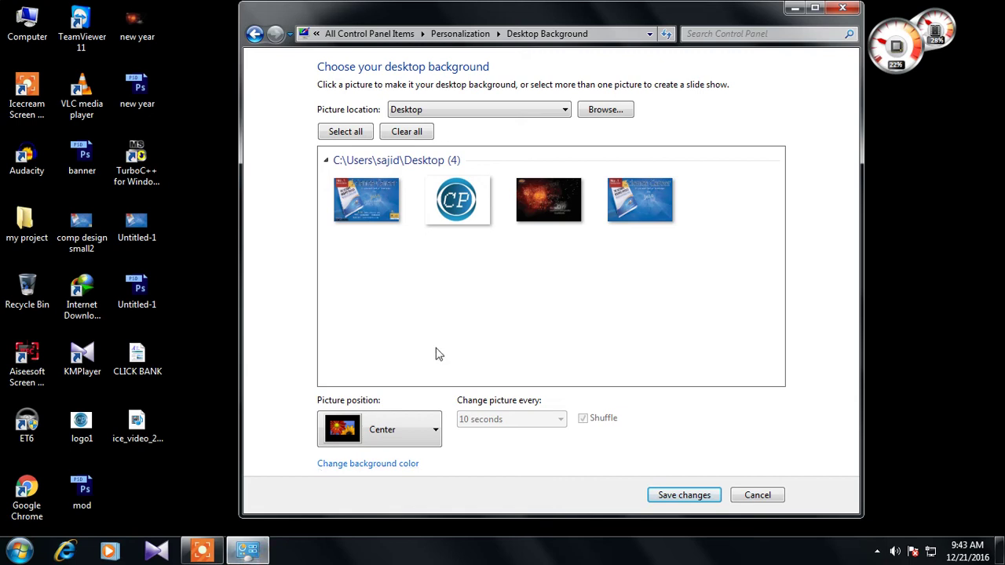
click(418, 437)
click(419, 437)
click(424, 440)
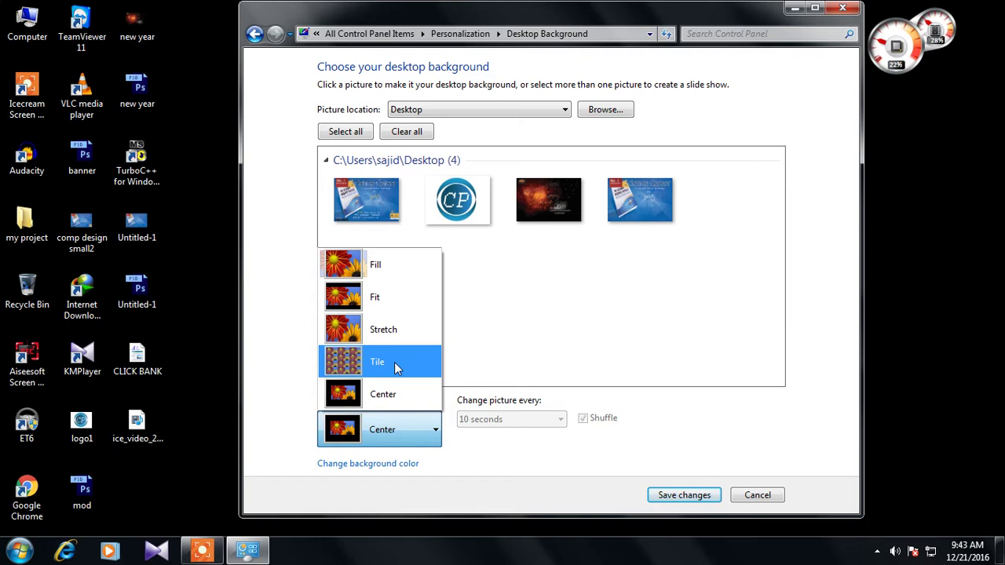
- Switch the picture location to Solid Colors and try several swatches as the background, ending with light teal
click(510, 113)
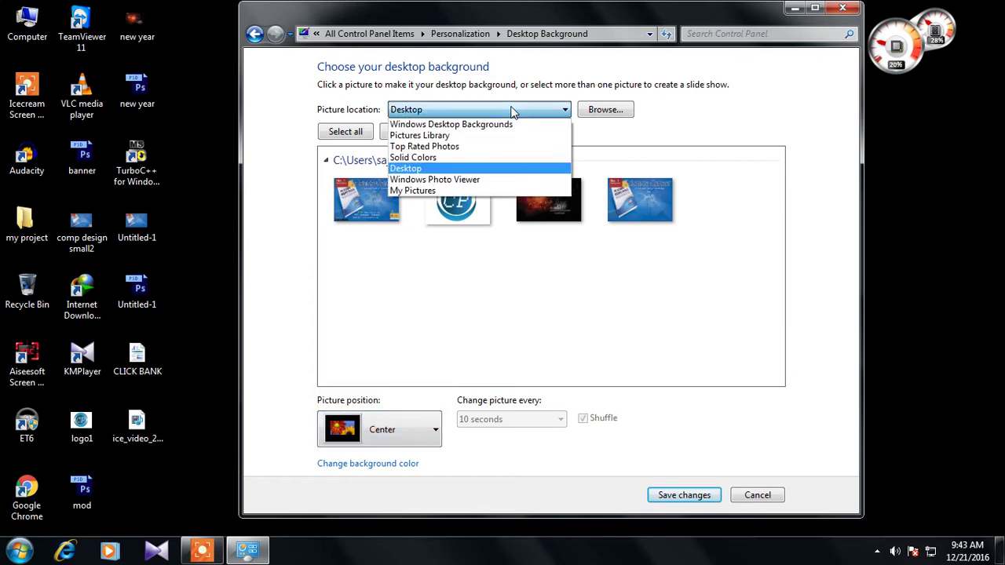
click(470, 161)
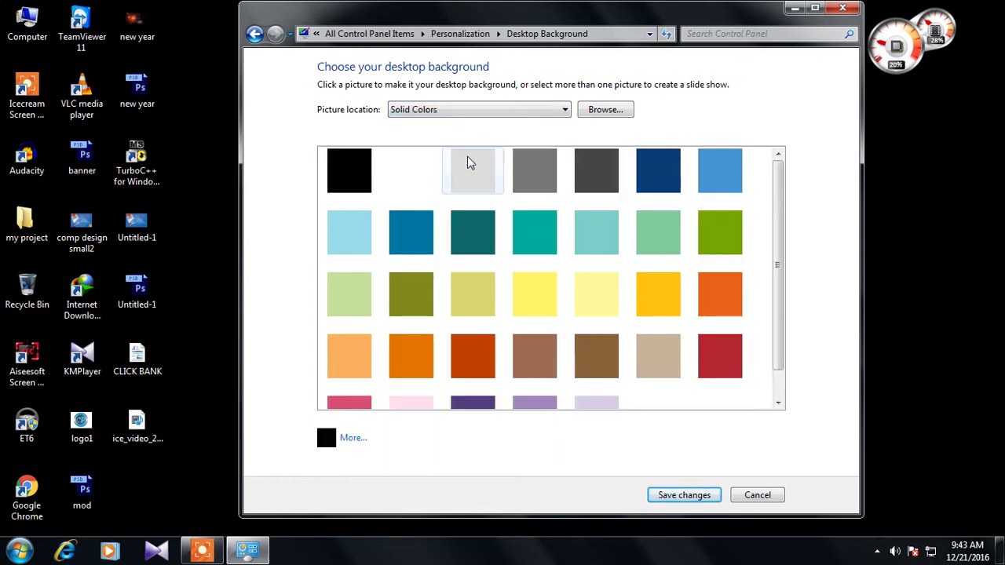
click(469, 171)
click(369, 236)
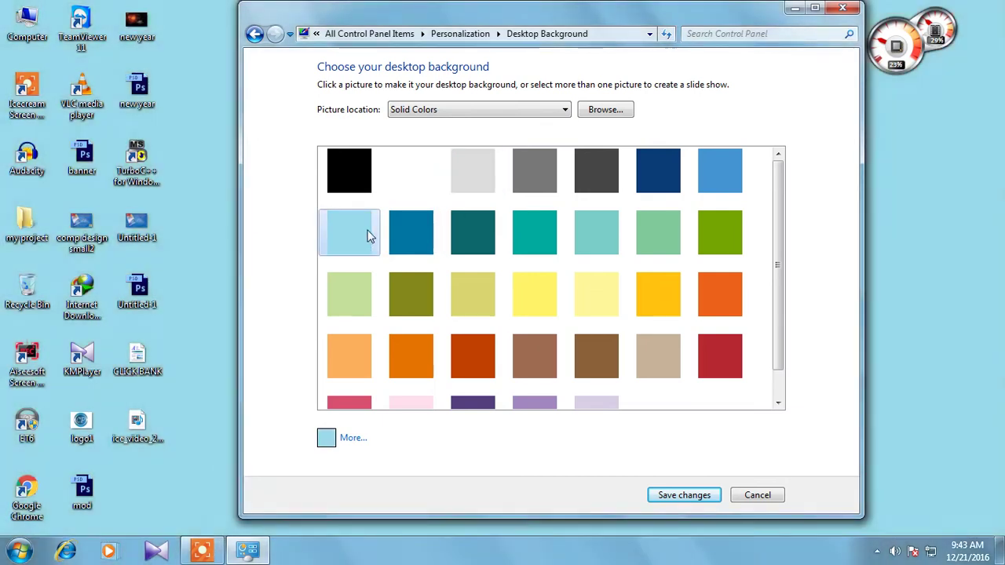
click(356, 293)
click(347, 366)
click(458, 349)
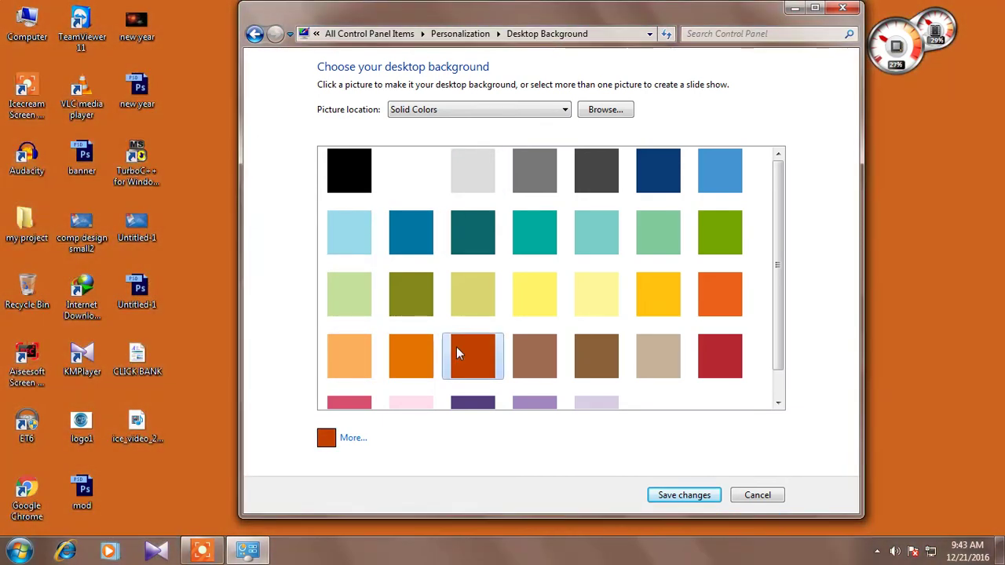
click(645, 234)
click(617, 241)
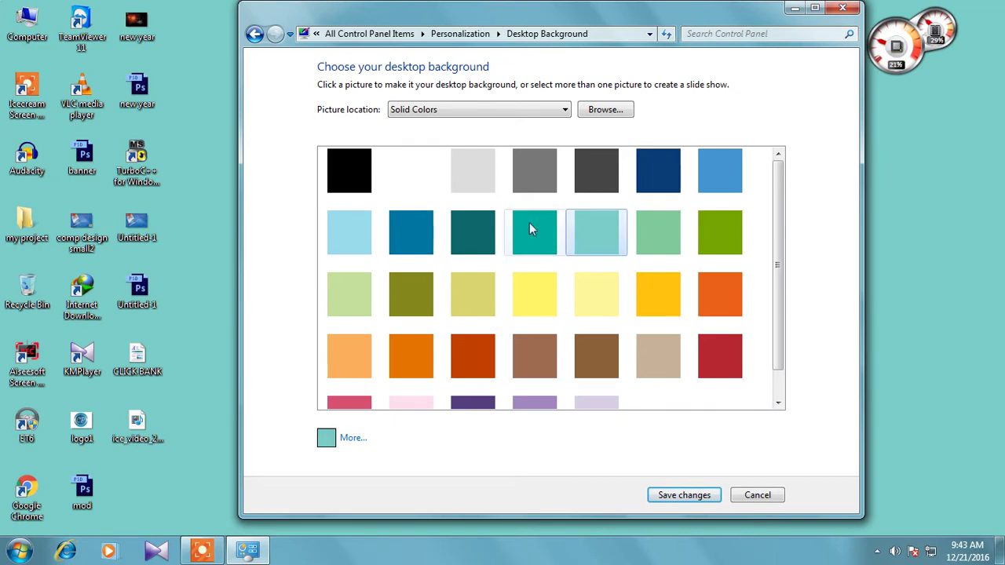
- Apply a custom violet background color with Red 119, Green 88, Blue 243, and replace it with the medium-blue swatch in the second row
click(326, 439)
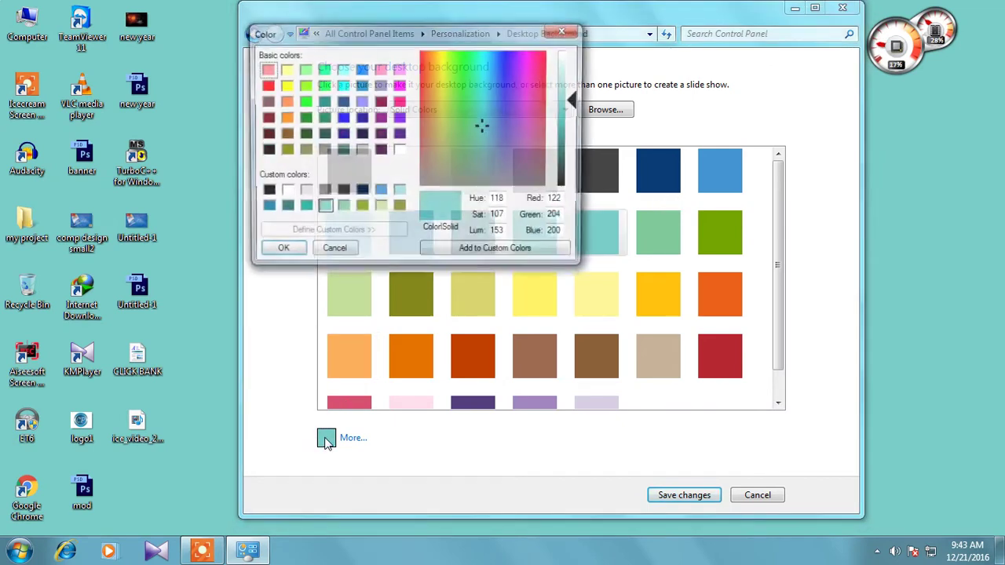
click(476, 68)
click(341, 208)
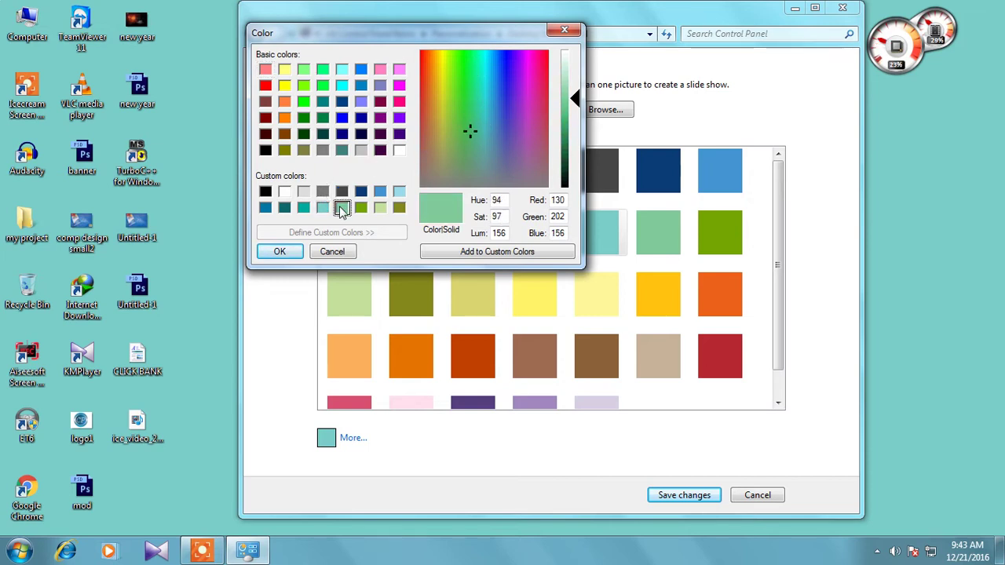
click(502, 99)
click(494, 95)
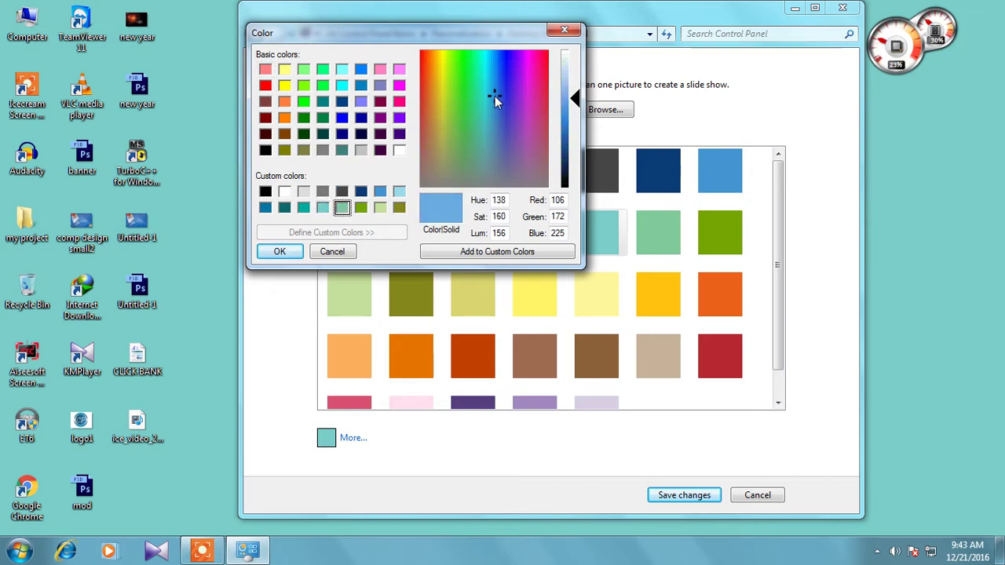
click(510, 68)
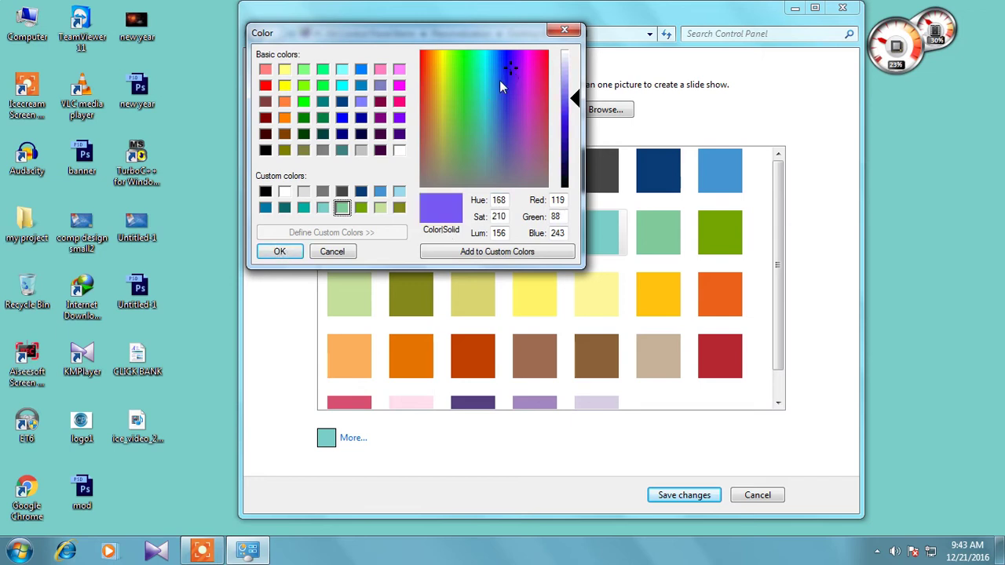
click(291, 248)
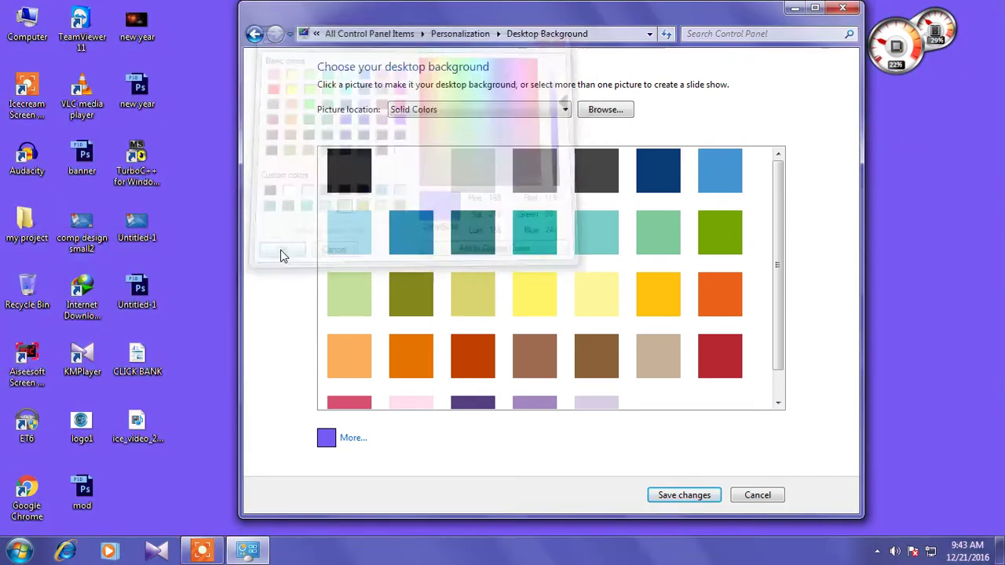
click(416, 239)
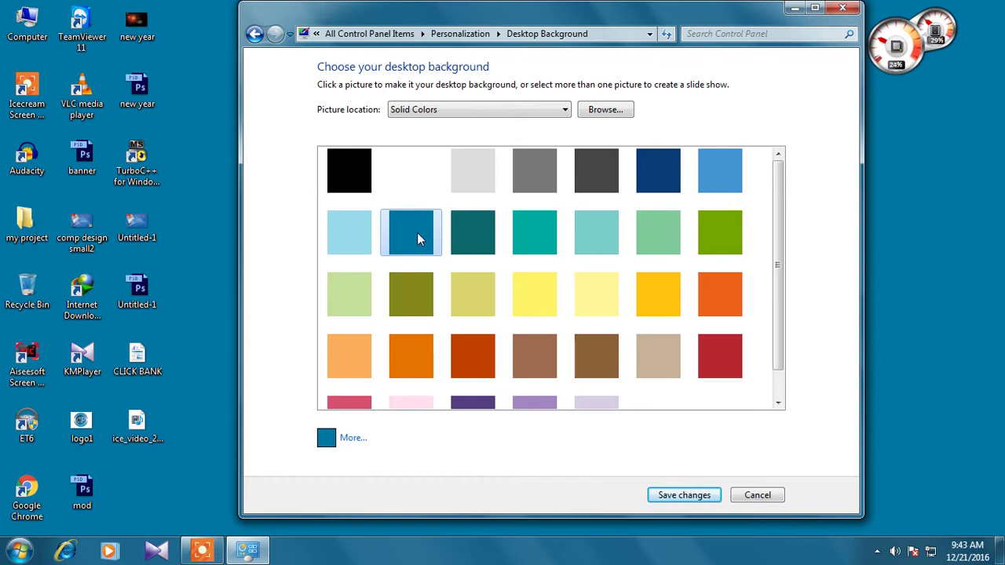
- Switch the picture location to My Pictures, Windows Desktop Backgrounds, Pictures Library and Desktop in turn
click(523, 110)
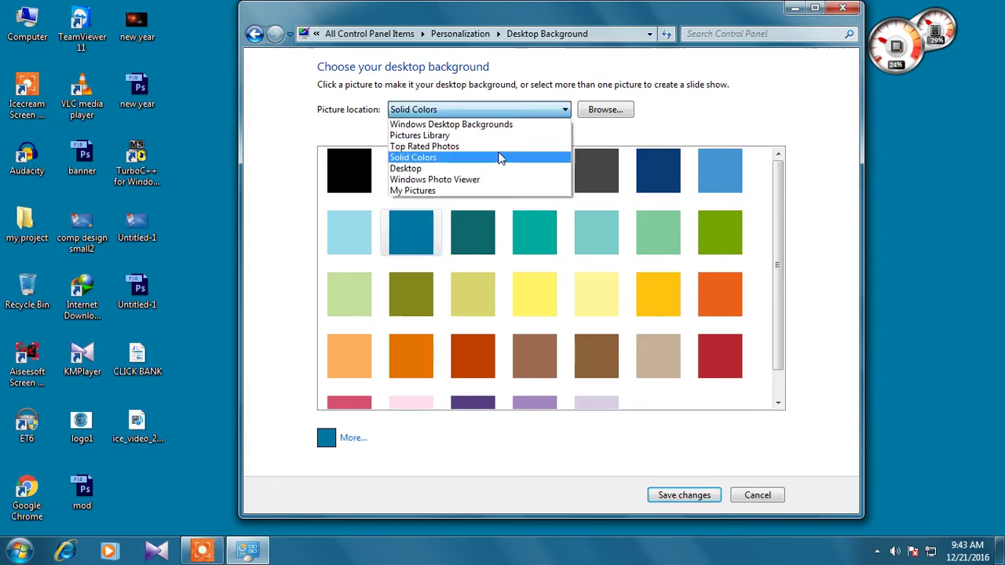
click(465, 190)
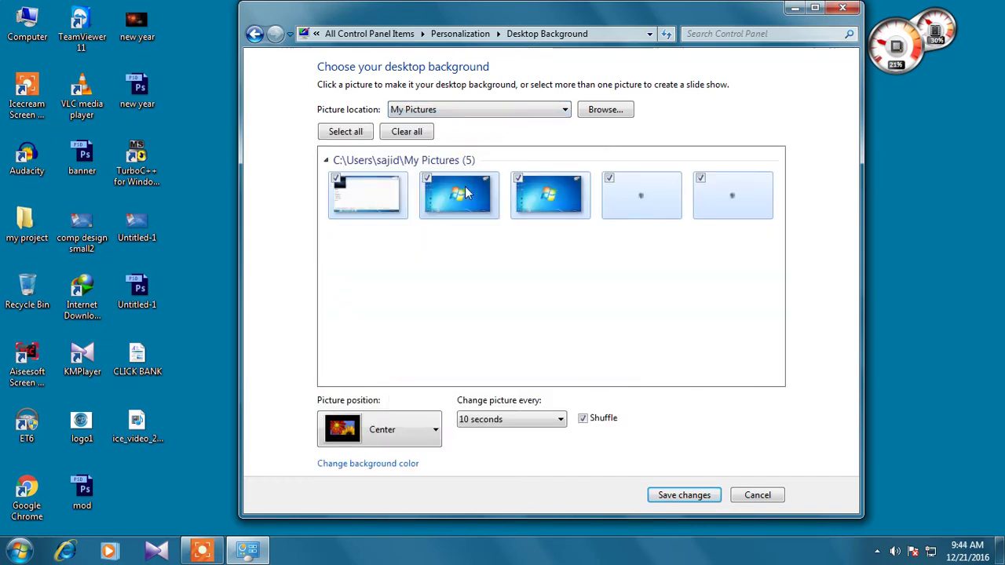
click(510, 110)
click(506, 124)
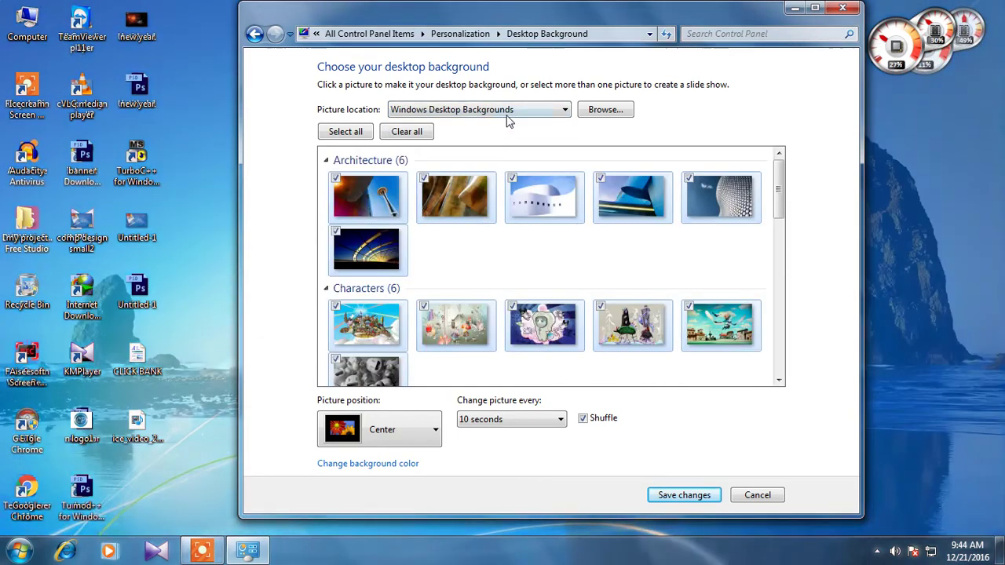
click(506, 116)
click(496, 138)
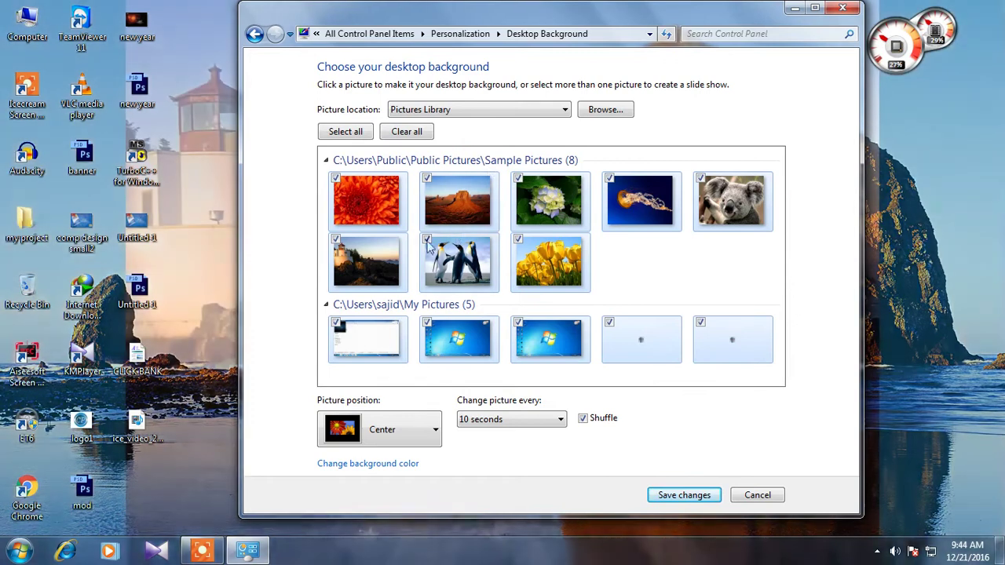
click(525, 113)
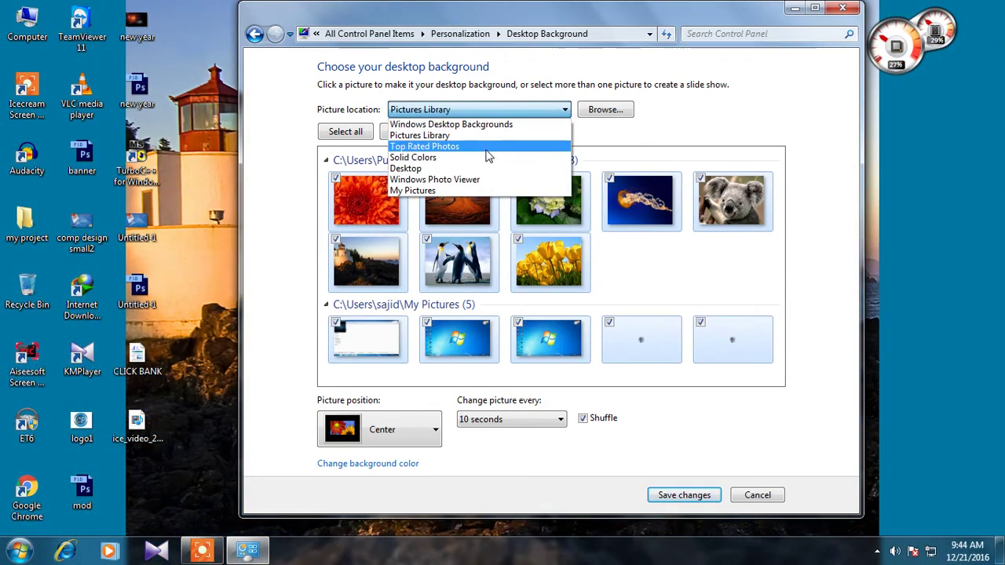
click(476, 169)
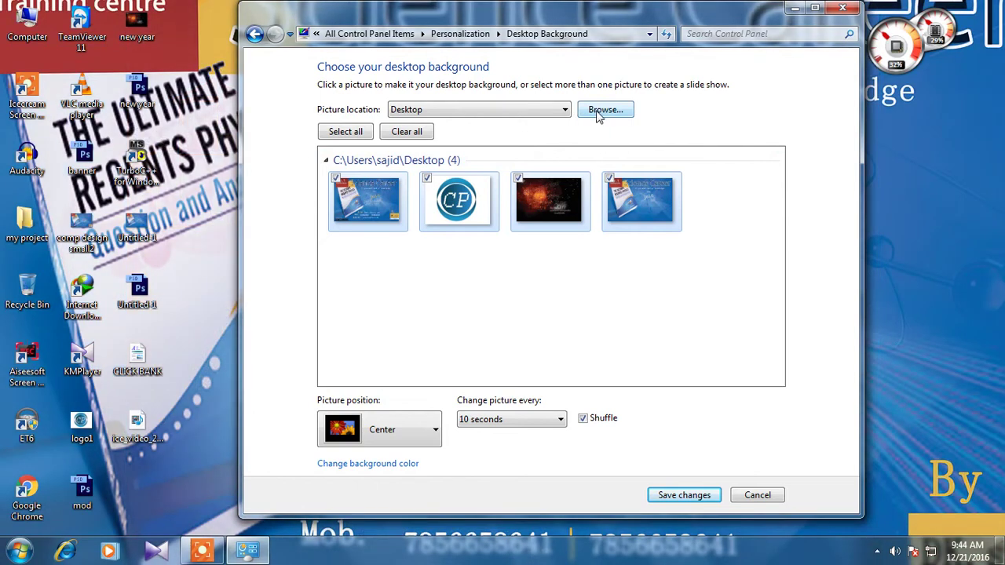
- Browse to the hardware image folder on Local Disk (E:) as the background picture source, and set the picture position to Fill
click(599, 113)
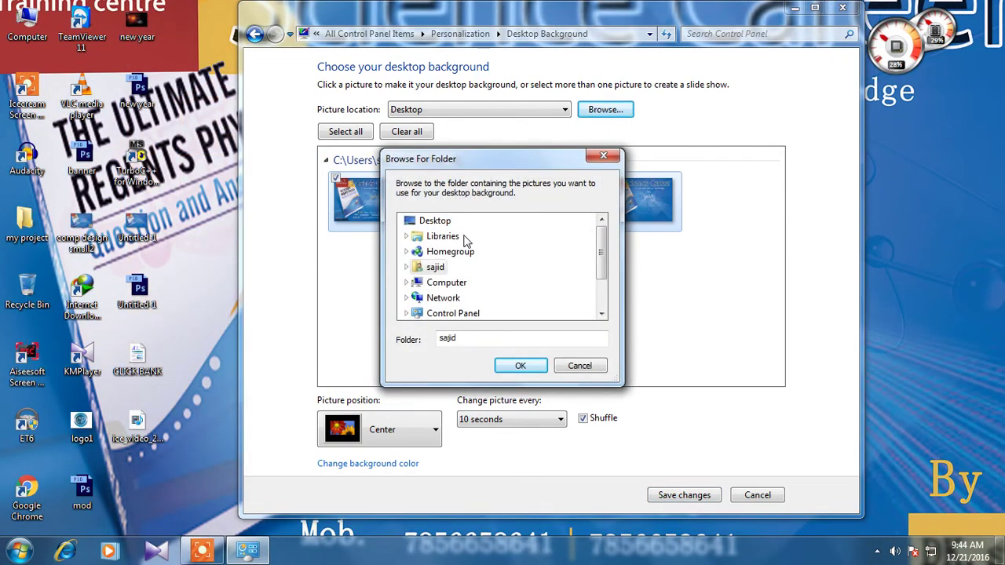
mouse_move(593, 253)
mouse_down()
mouse_move(594, 283)
mouse_move(591, 259)
mouse_up()
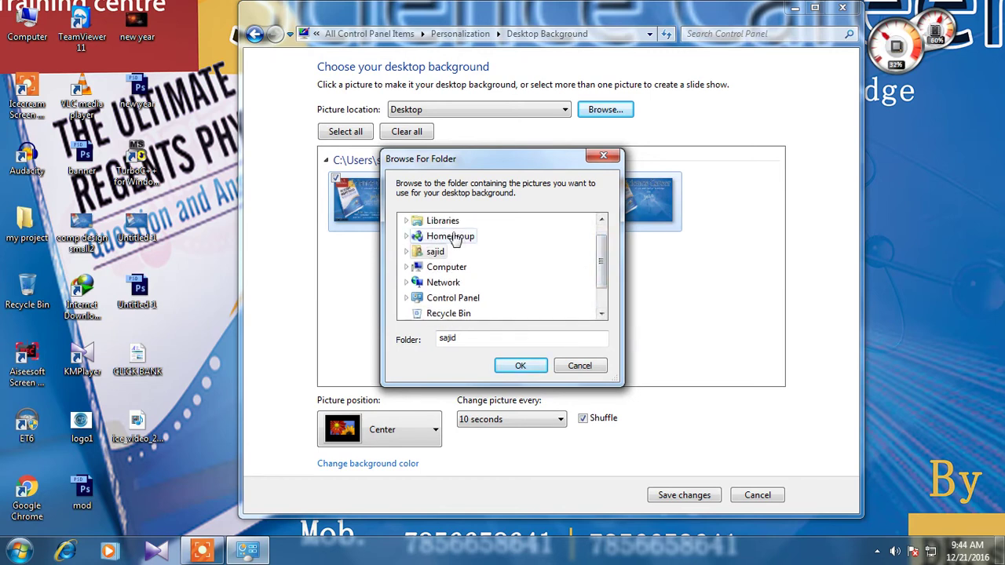
click(440, 267)
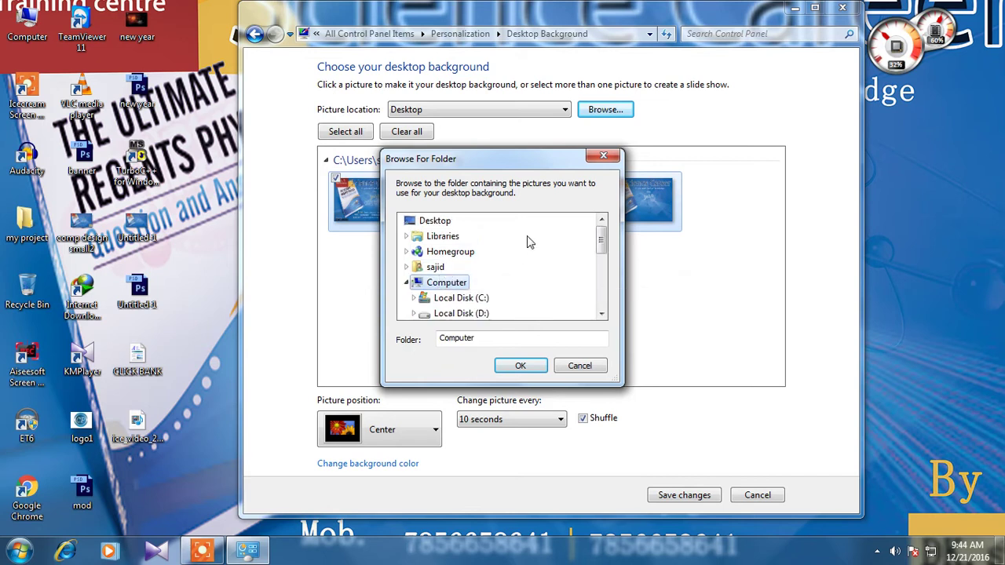
drag(600, 240, 599, 259)
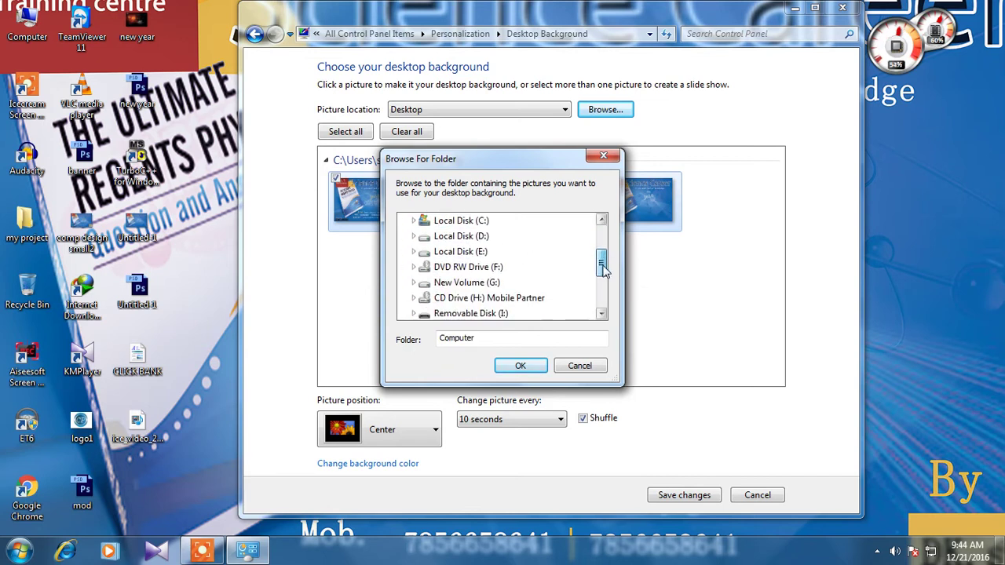
click(477, 256)
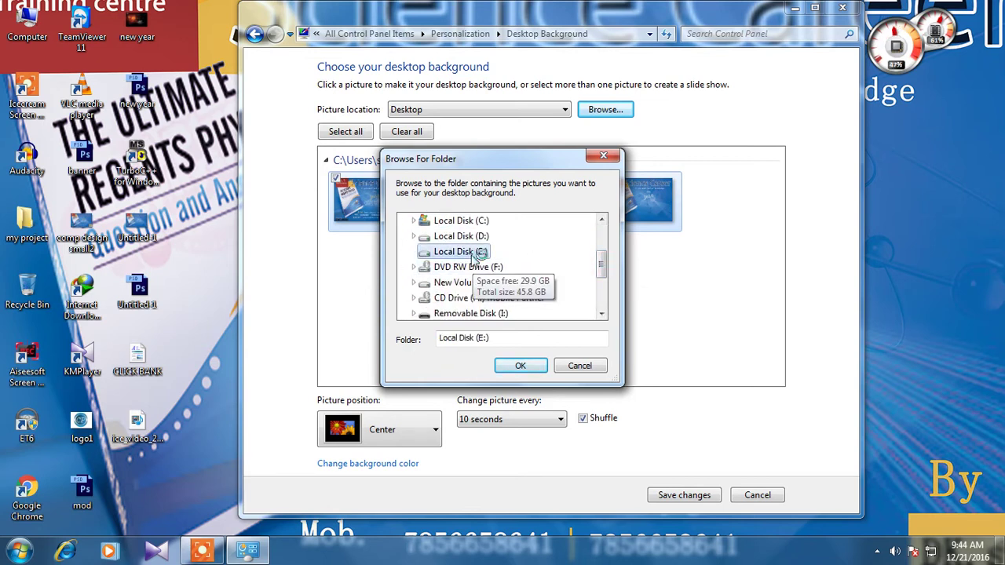
drag(600, 242, 603, 268)
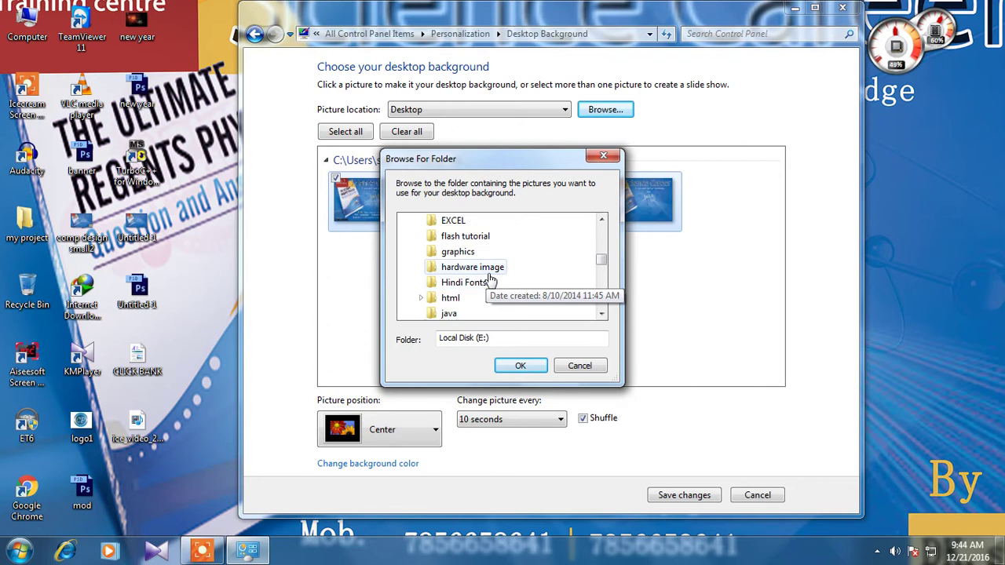
mouse_move(602, 260)
mouse_down()
mouse_move(602, 301)
mouse_move(595, 258)
mouse_up()
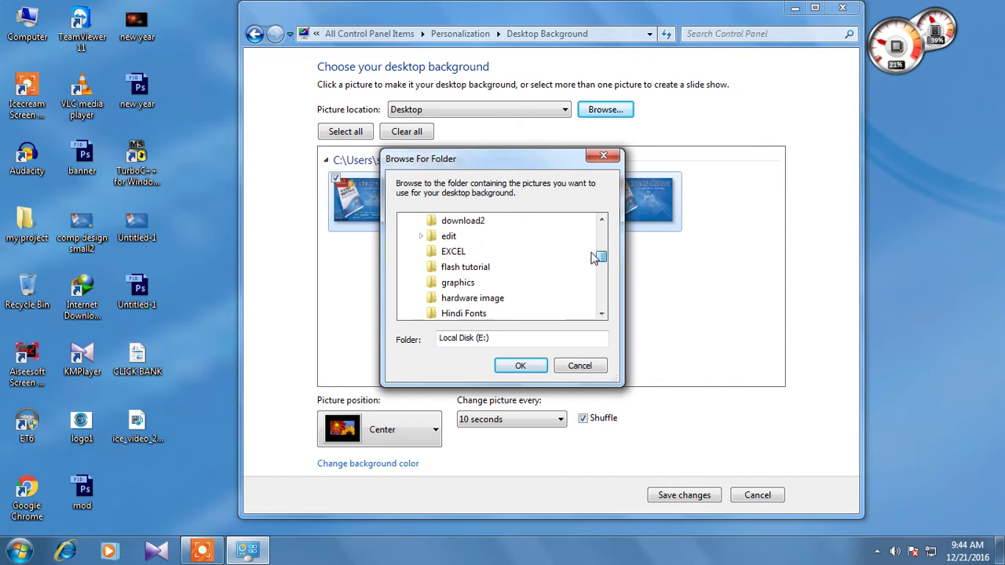
click(510, 301)
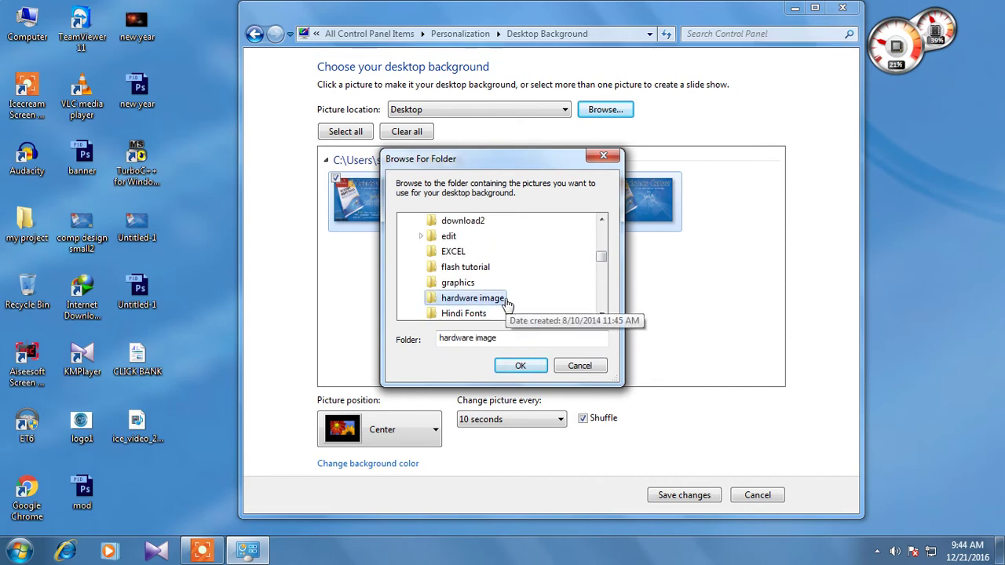
click(520, 365)
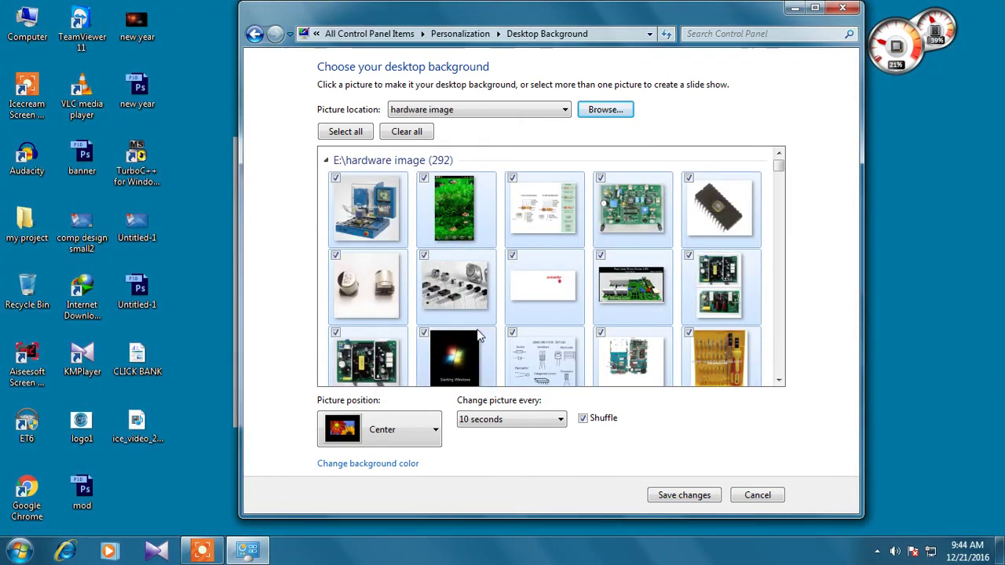
click(405, 428)
click(424, 272)
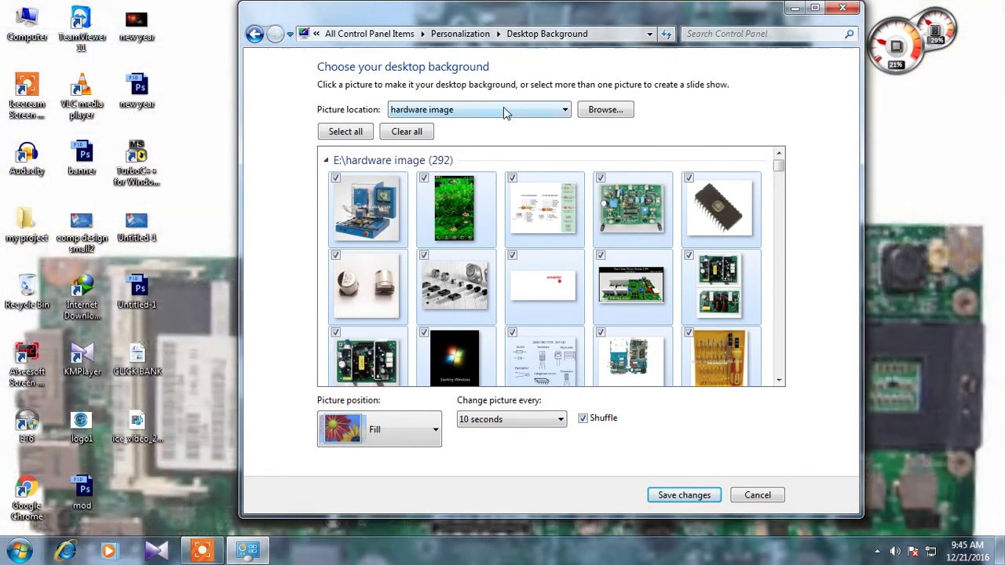
- Use the silver-disc building wallpaper from the Architecture group of Windows Desktop Backgrounds as the background, and save the changes
click(503, 109)
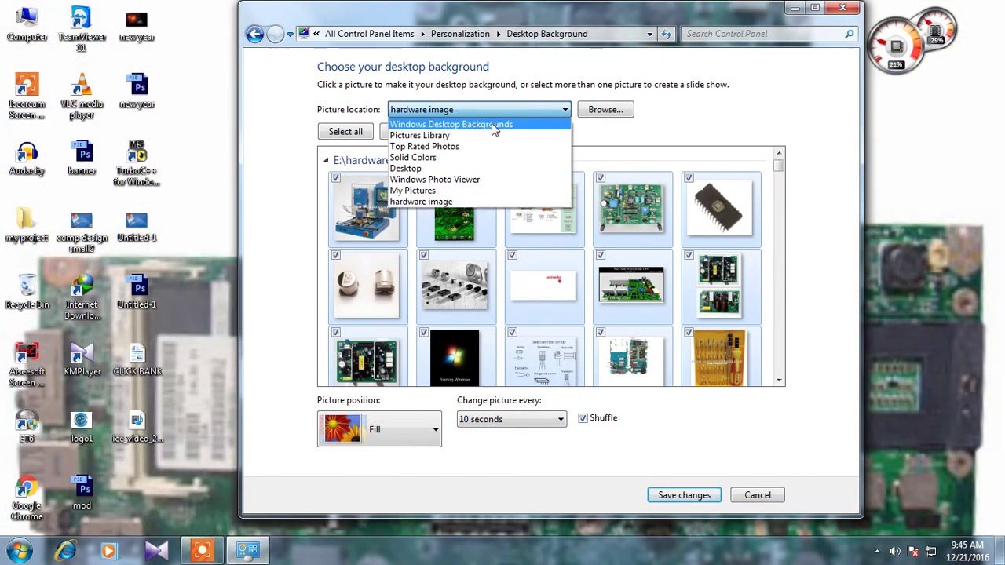
click(493, 128)
click(391, 194)
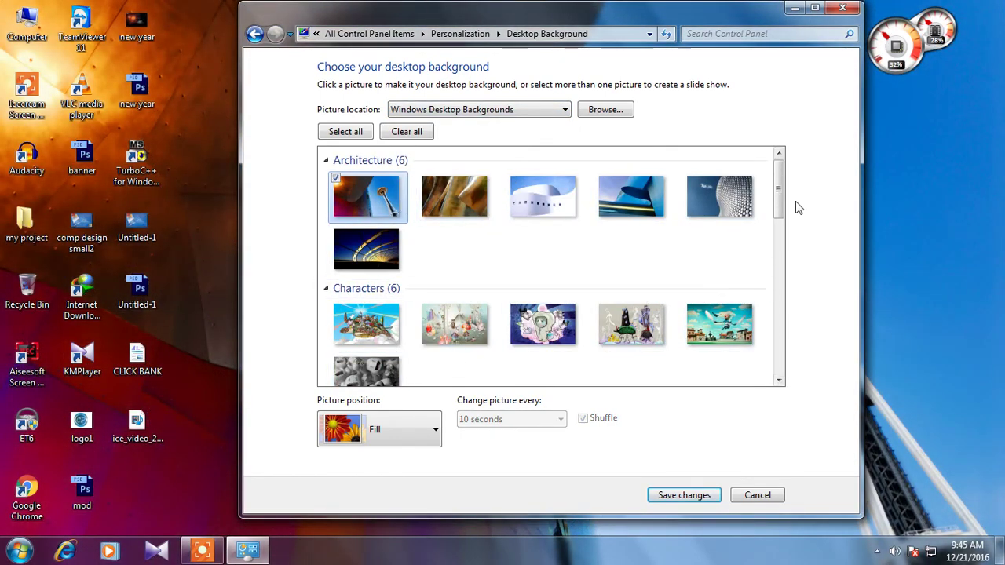
click(729, 197)
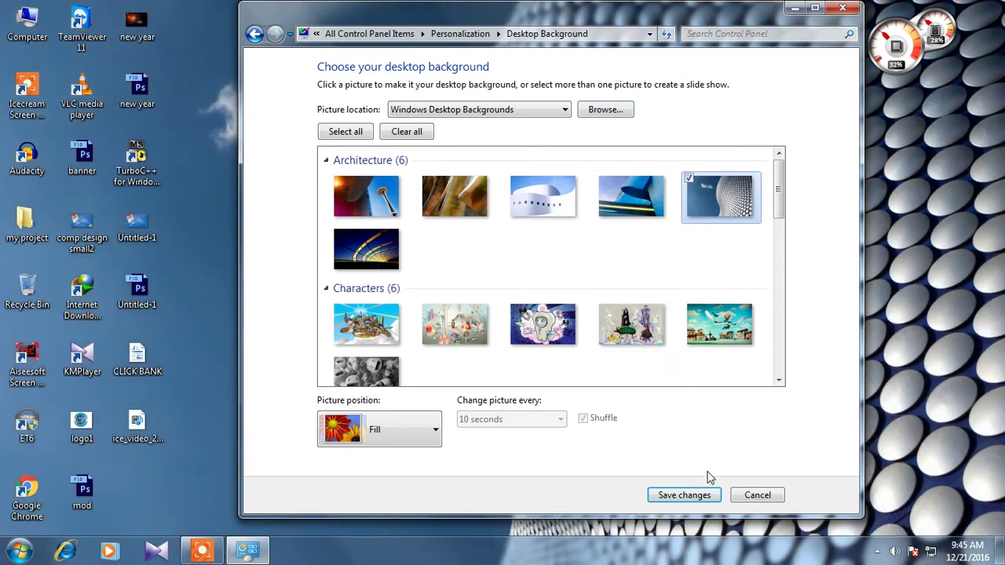
click(684, 495)
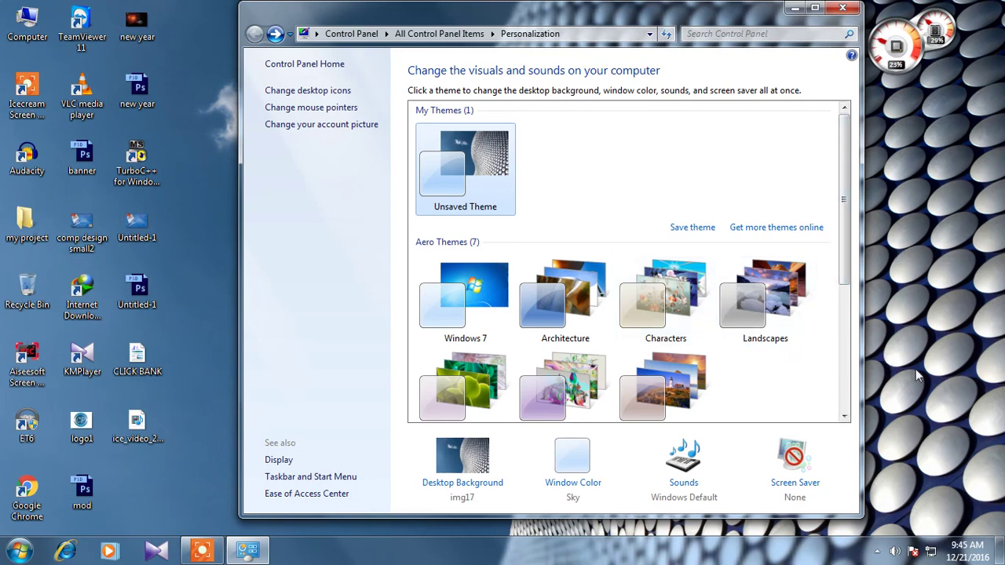
click(873, 550)
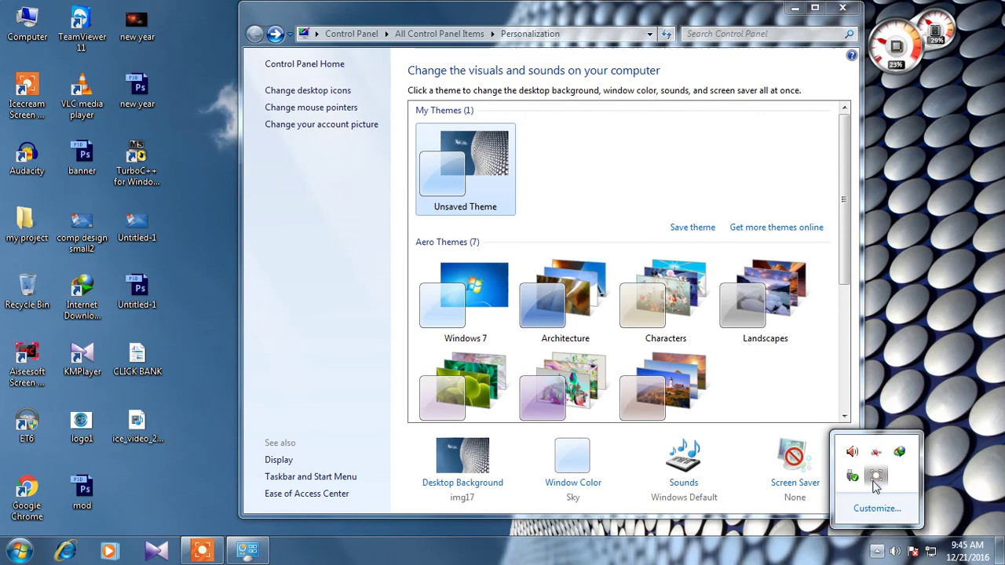